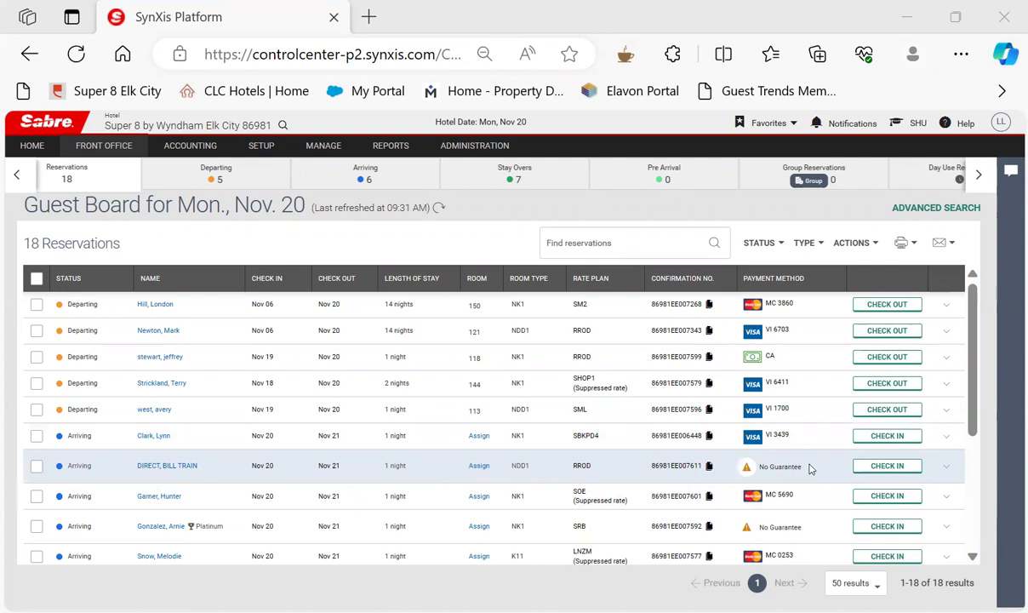
# Open the DIRECT, BILL TRAIN reservation and review its charges, totals and RROD rate plan
pyautogui.moveTo(811, 469); pyautogui.dragTo(745, 465)
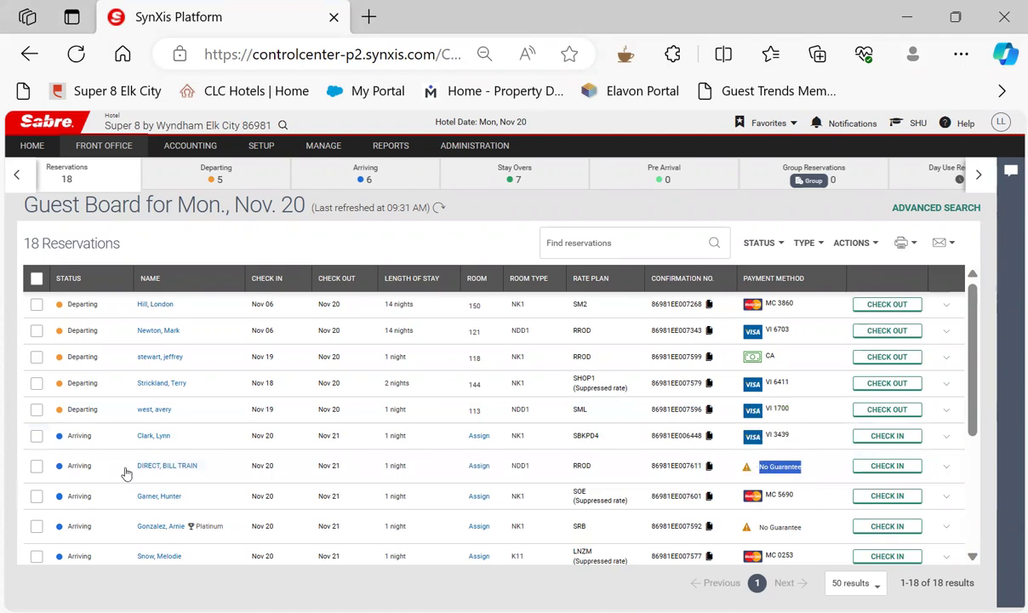
pyautogui.click(157, 465)
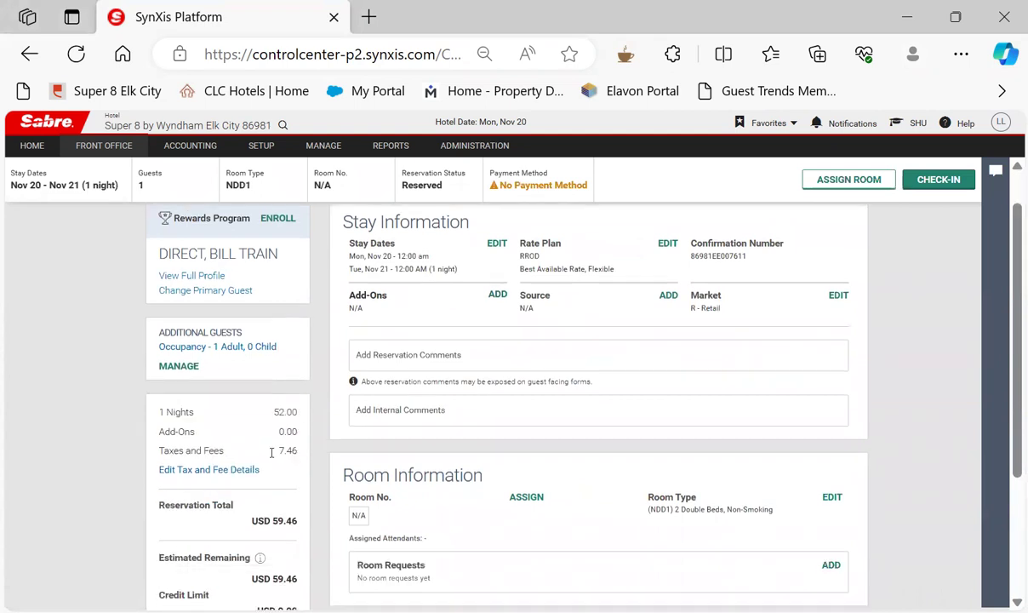
pyautogui.scroll(-2, 271, 510)
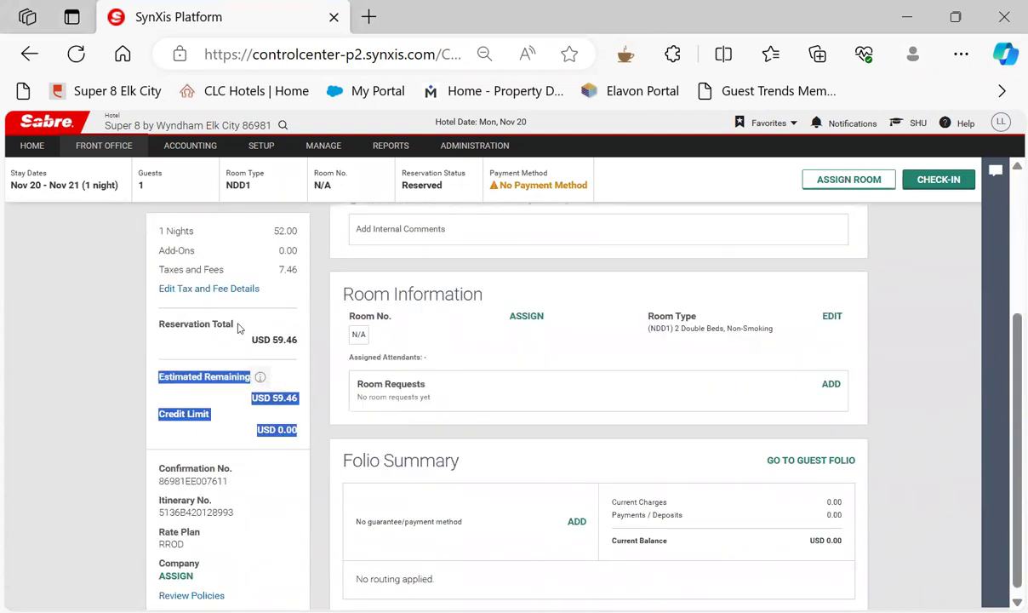
pyautogui.moveTo(302, 437); pyautogui.dragTo(185, 231)
pyautogui.scroll(3, 299, 517)
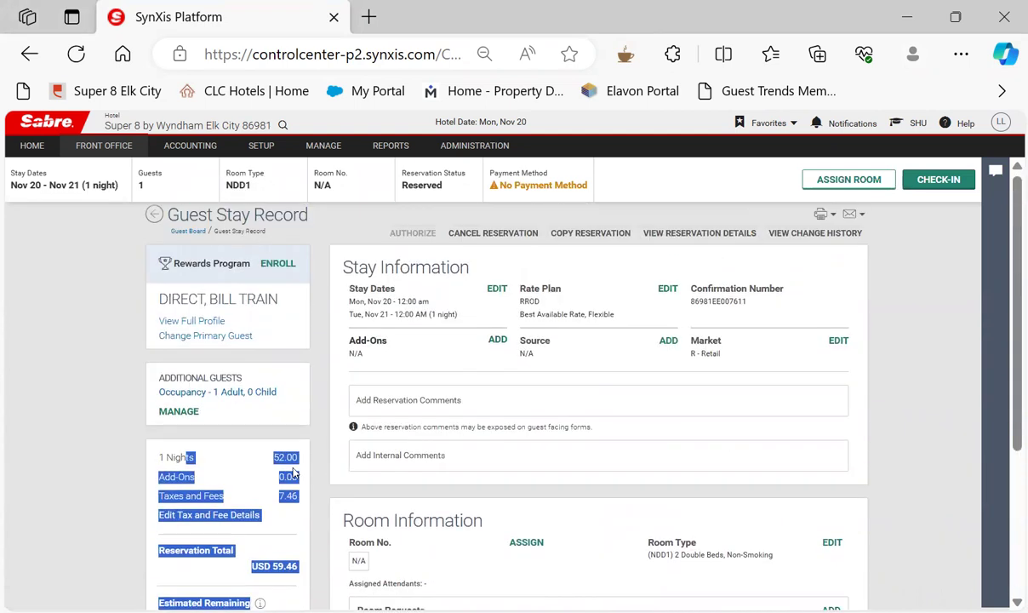
pyautogui.moveTo(613, 314)
pyautogui.mouseDown()
pyautogui.moveTo(498, 304)
pyautogui.moveTo(522, 304)
pyautogui.mouseUp()
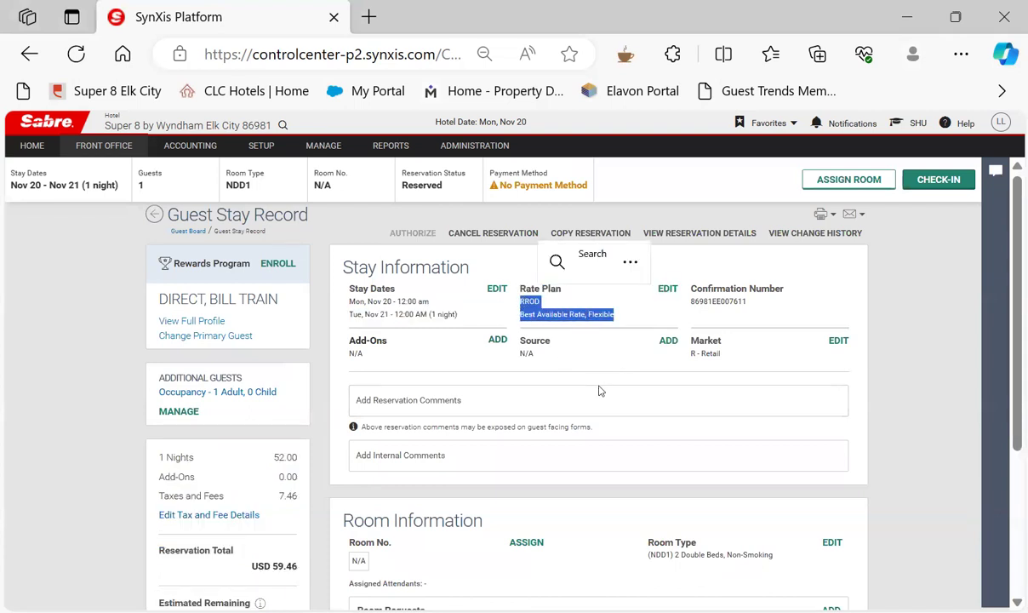
# Scroll to the Folio Summary showing no guarantee or payment method
pyautogui.scroll(-2, 601, 391)
pyautogui.scroll(1, 630, 485)
pyautogui.scroll(1, 642, 502)
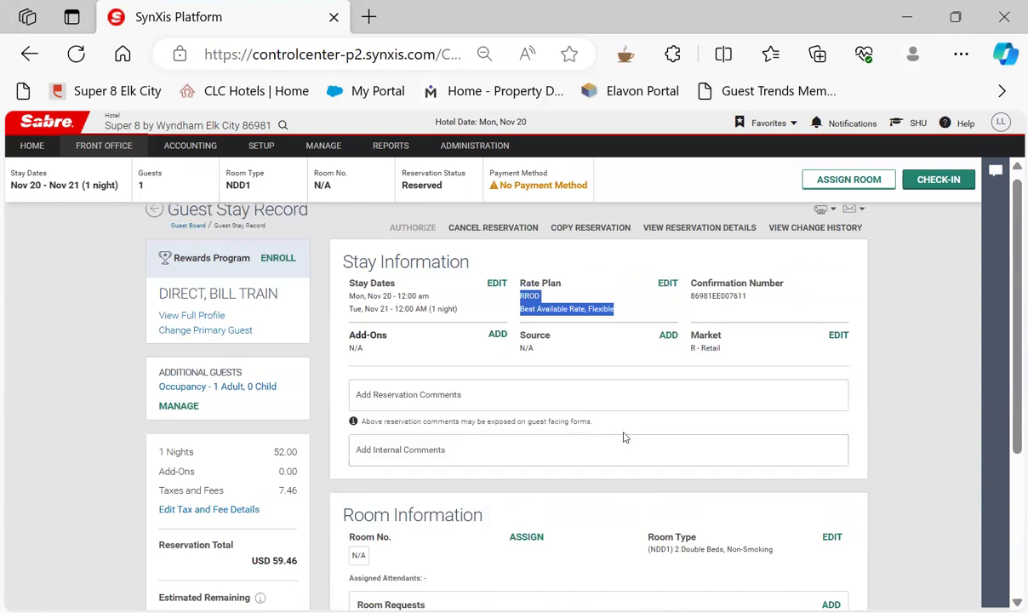
pyautogui.scroll(-1, 649, 466)
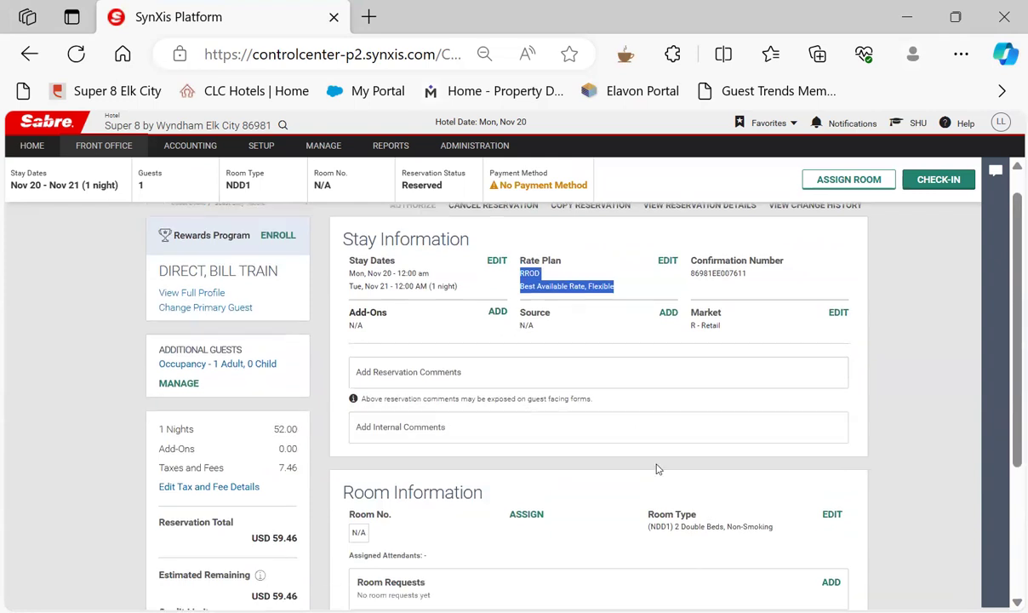
pyautogui.scroll(-1, 662, 466)
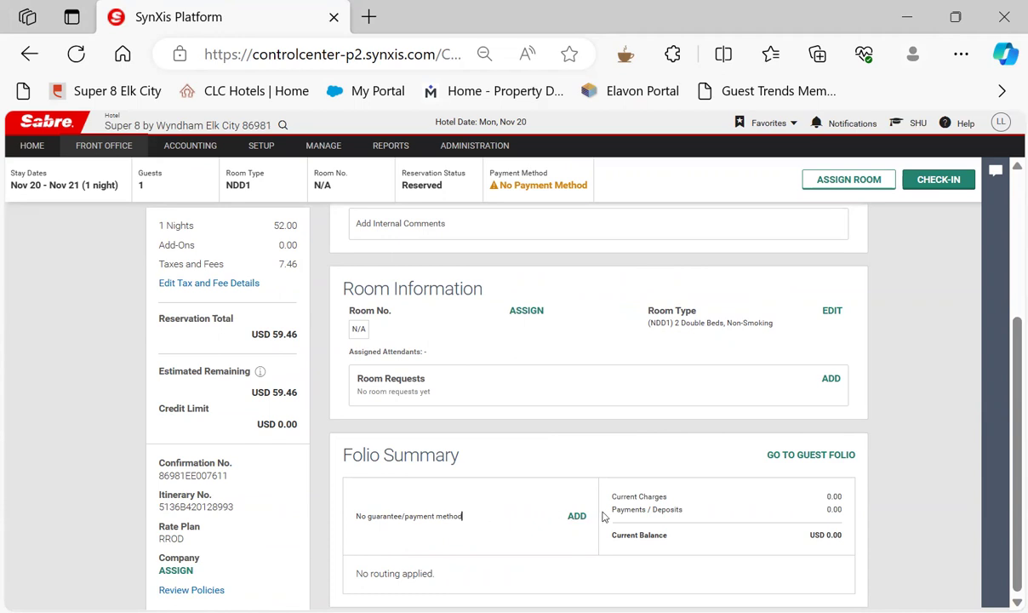
# Add a DR - DIRECT BILL payment on the *WYNDHAM REWARDS account as primary
pyautogui.click(576, 518)
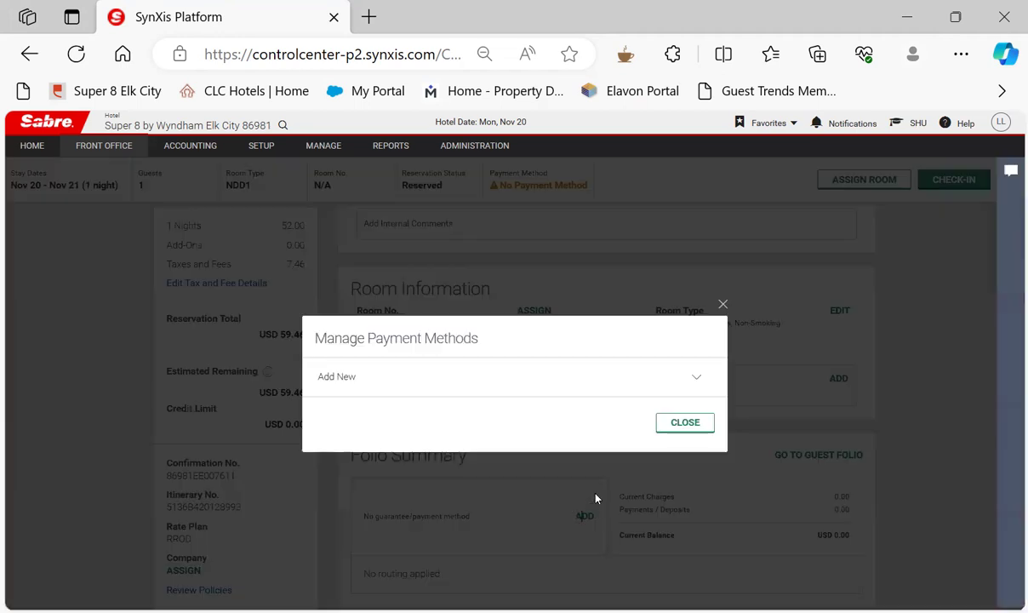
pyautogui.click(697, 381)
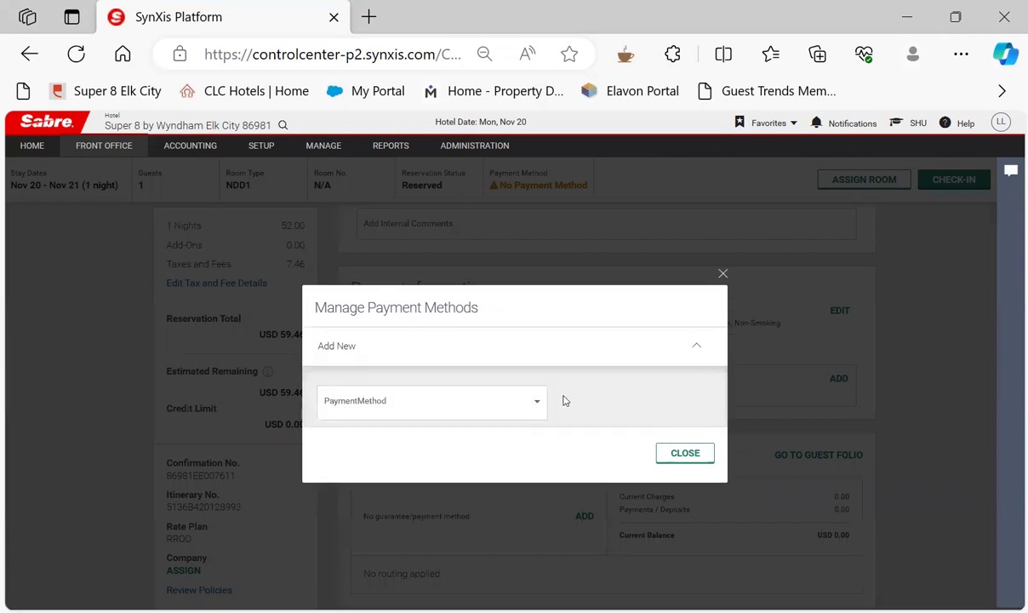
pyautogui.click(532, 406)
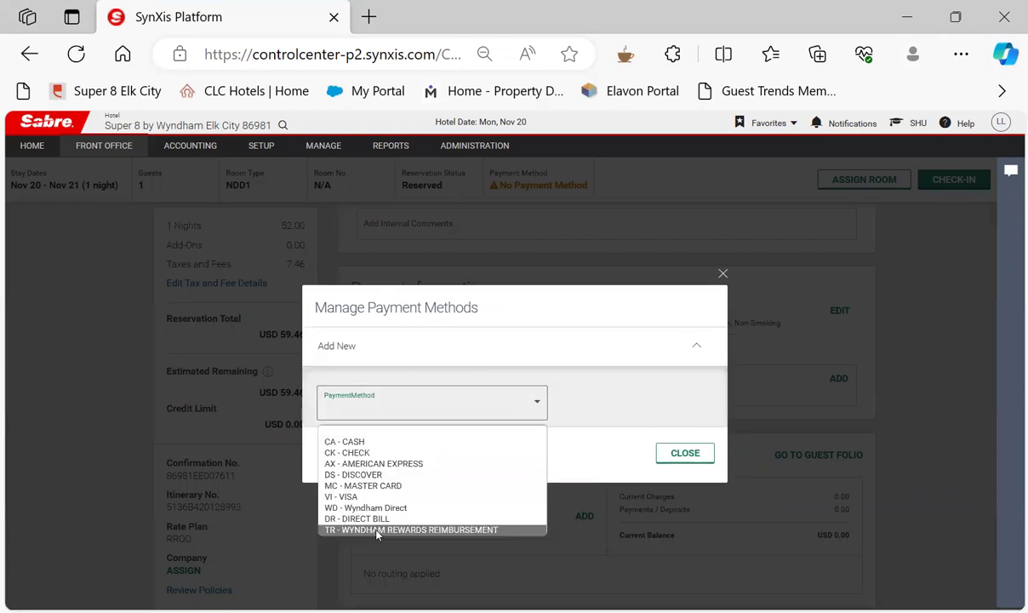
pyautogui.click(371, 519)
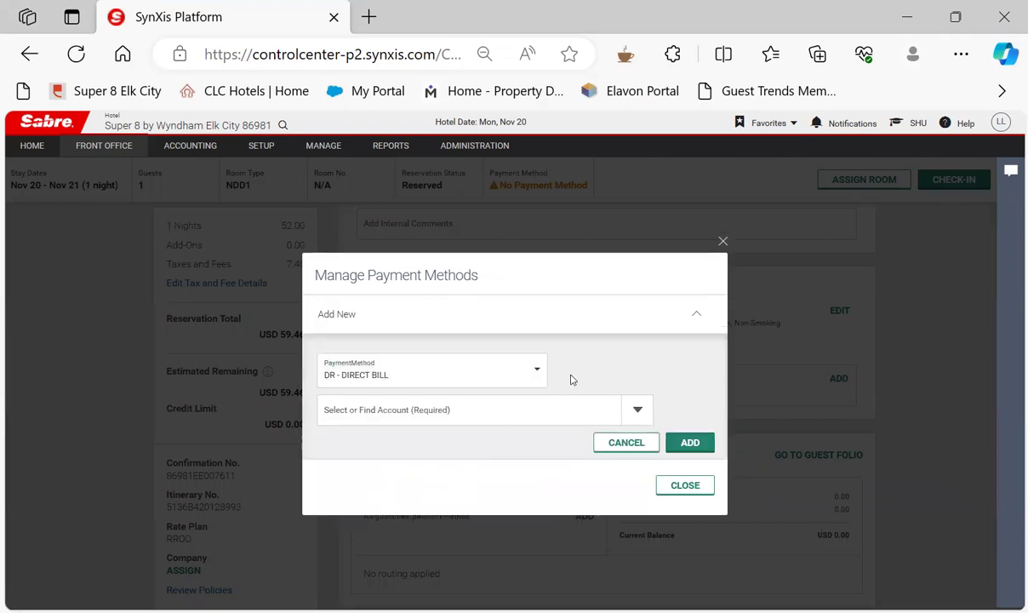
pyautogui.click(419, 410)
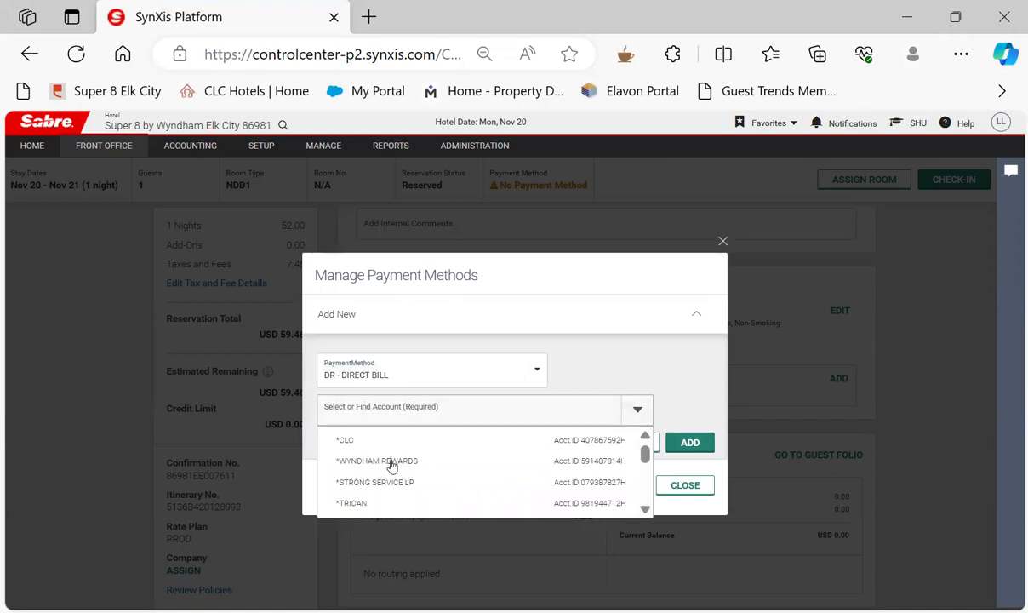
pyautogui.click(391, 463)
pyautogui.click(691, 443)
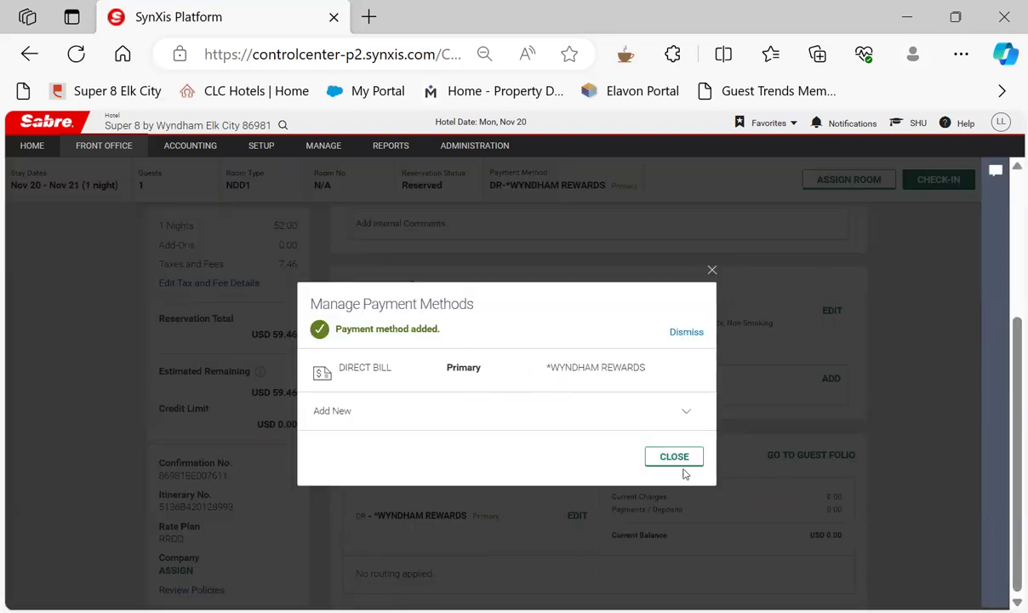
pyautogui.click(674, 457)
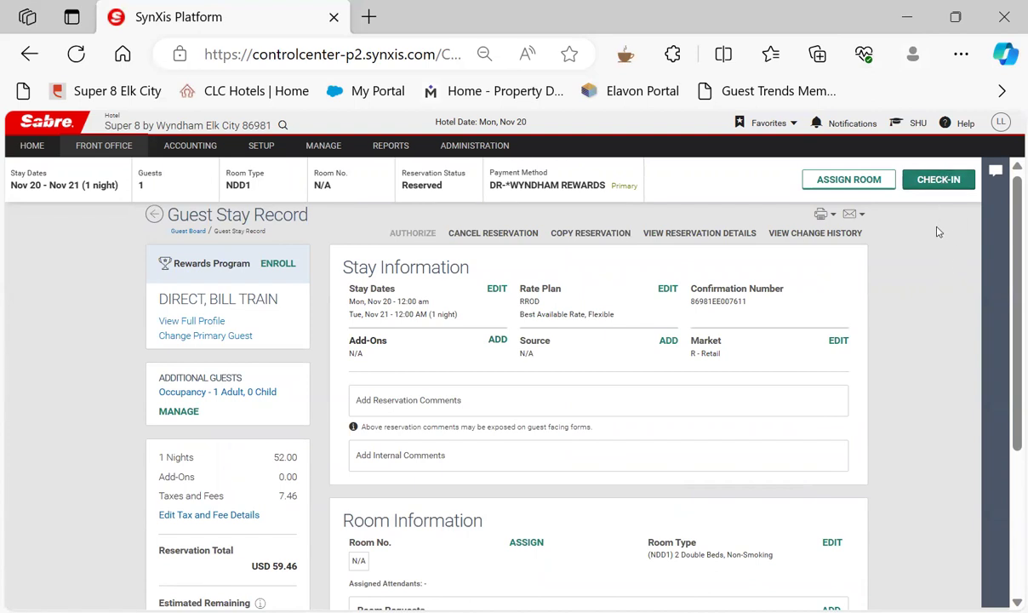
pyautogui.scroll(-2, 936, 228)
pyautogui.scroll(-1, 932, 226)
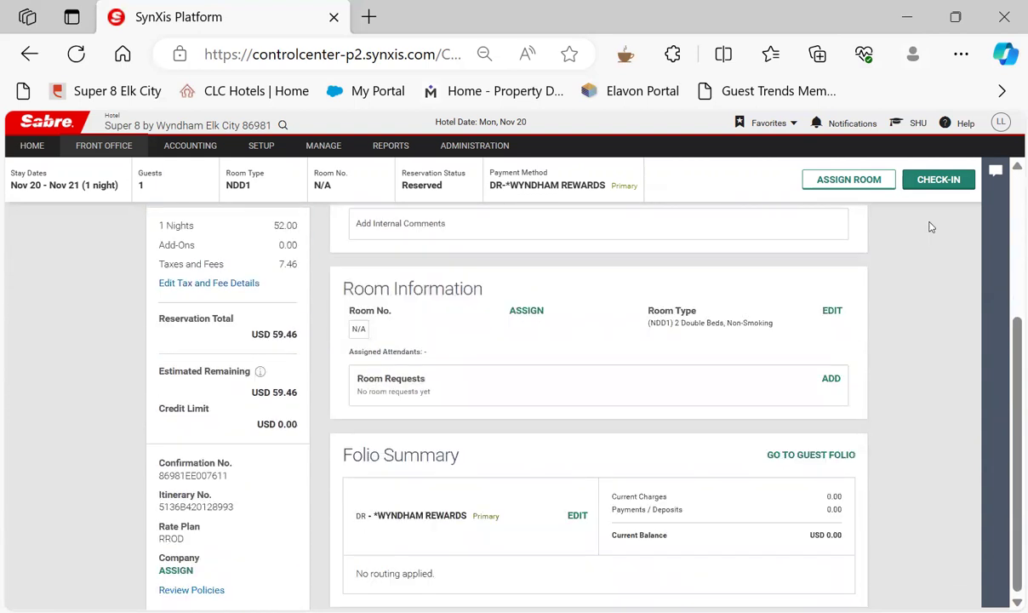
pyautogui.scroll(1, 524, 532)
pyautogui.scroll(-1, 519, 541)
pyautogui.click(577, 516)
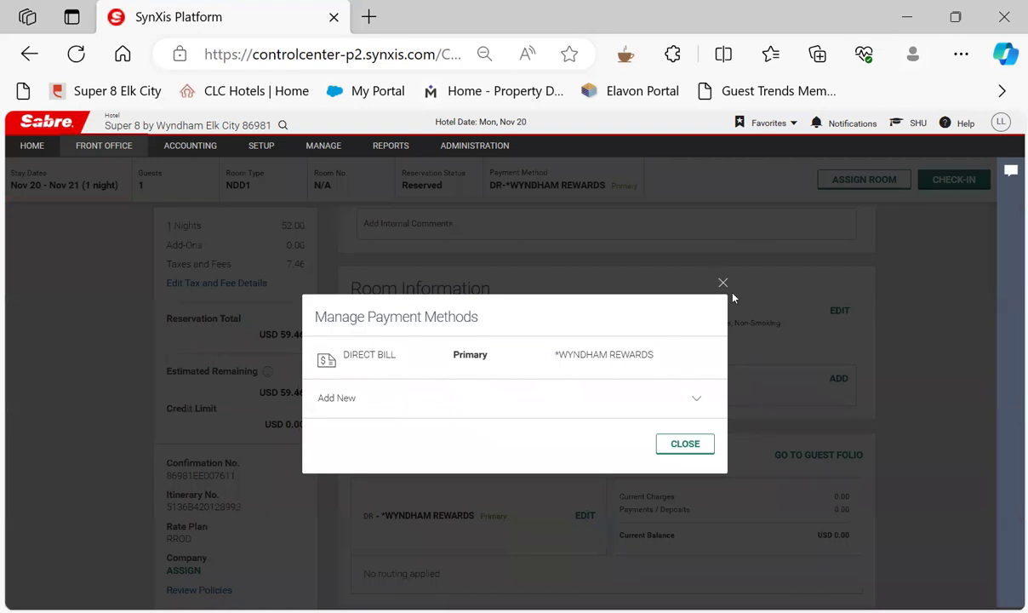
pyautogui.click(683, 445)
pyautogui.scroll(3, 766, 417)
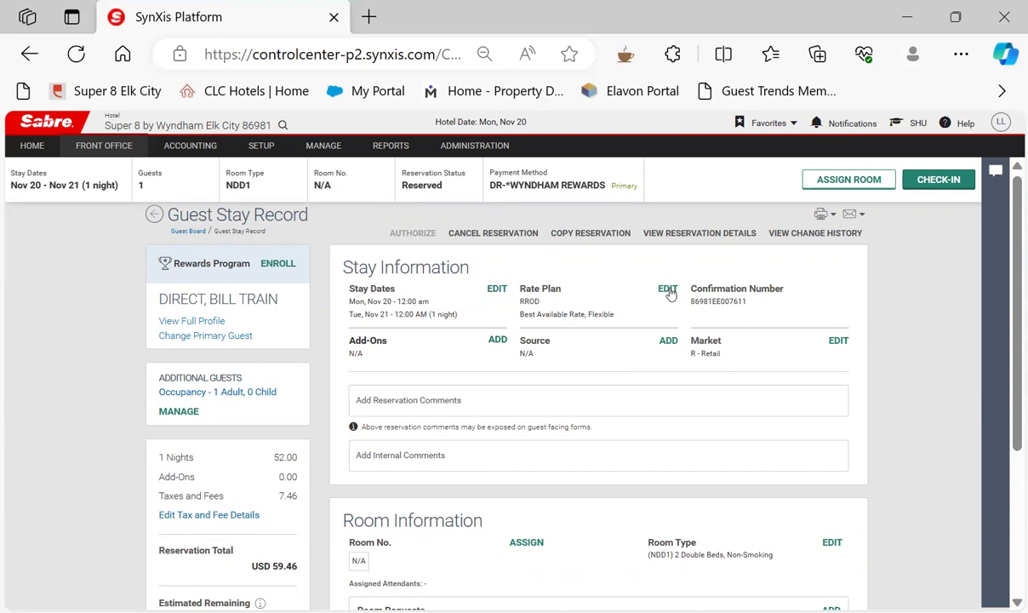
pyautogui.click(187, 324)
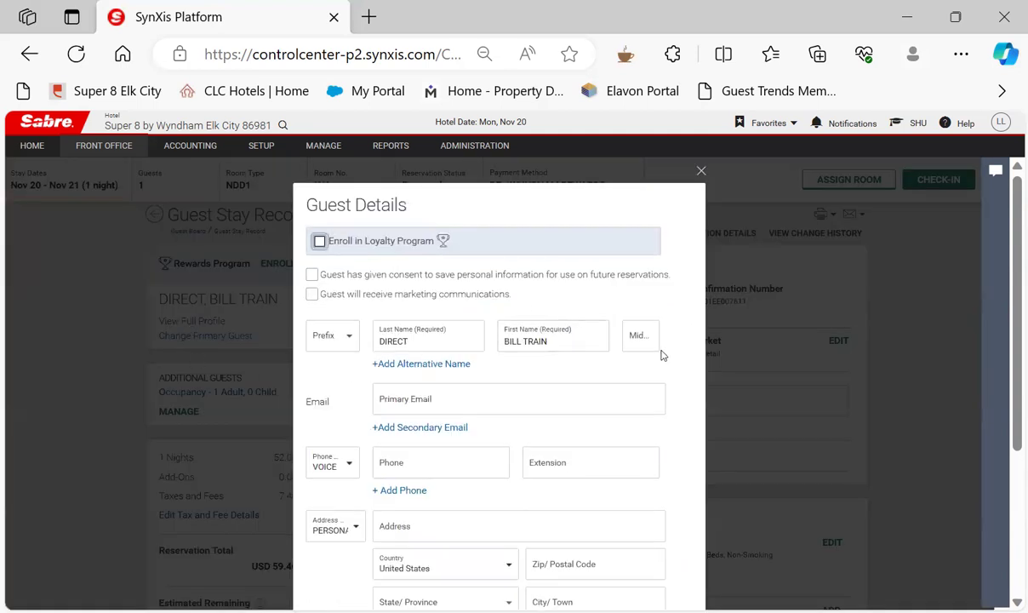
pyautogui.scroll(-2, 452, 466)
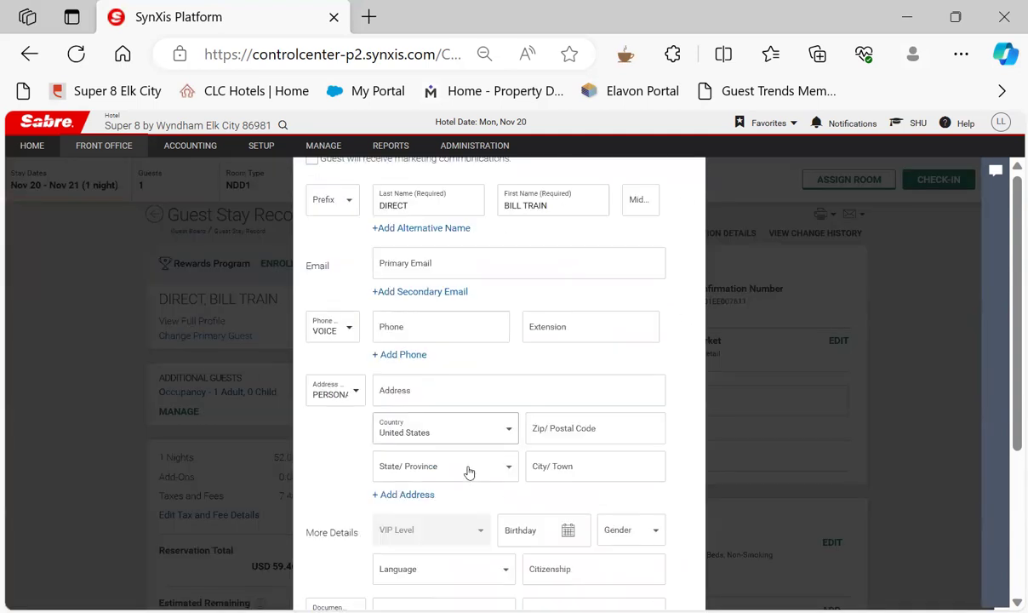
pyautogui.scroll(2, 468, 471)
pyautogui.click(700, 172)
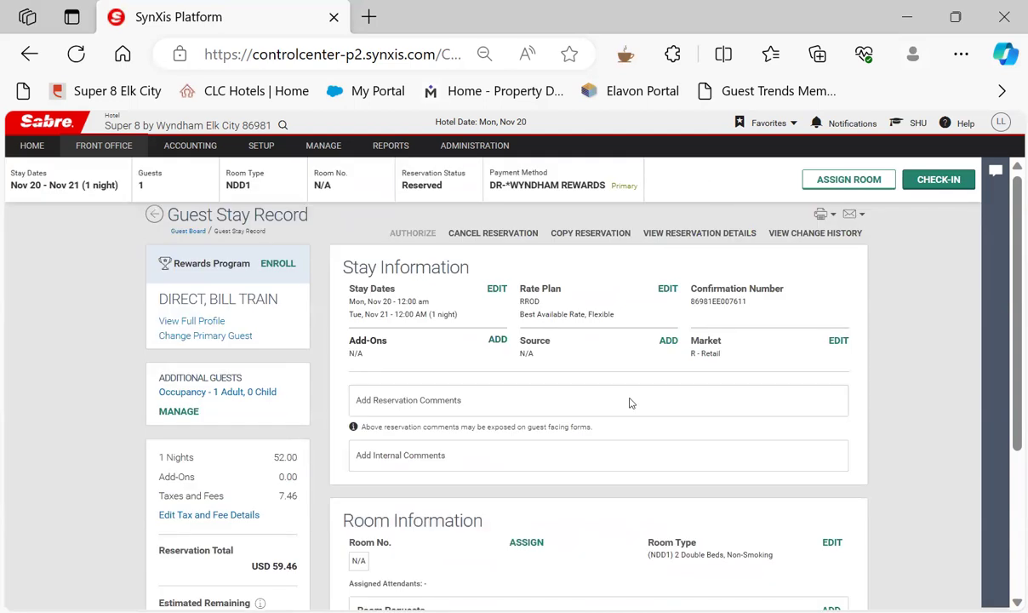
pyautogui.scroll(-2, 525, 423)
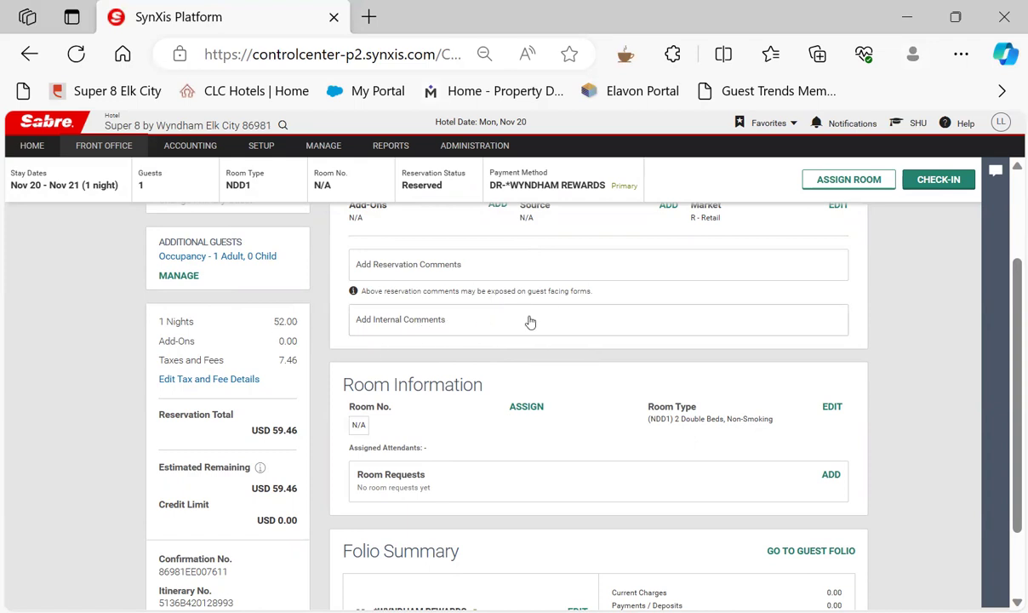
pyautogui.scroll(3, 914, 413)
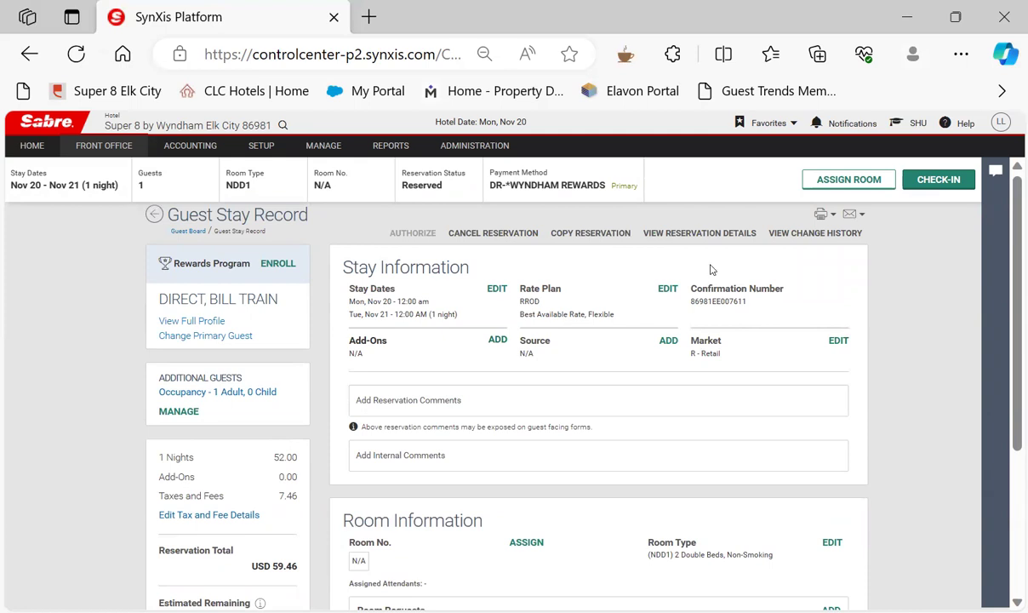
# Switch the rate plan from RROD to LNXT at 36 and apply the lower rate
pyautogui.click(669, 290)
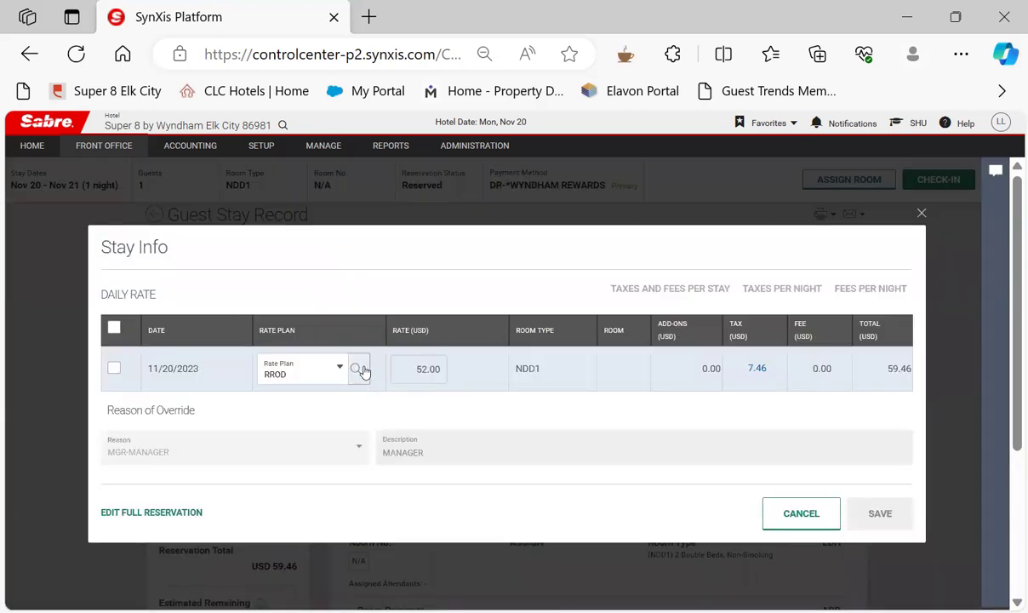
pyautogui.click(358, 372)
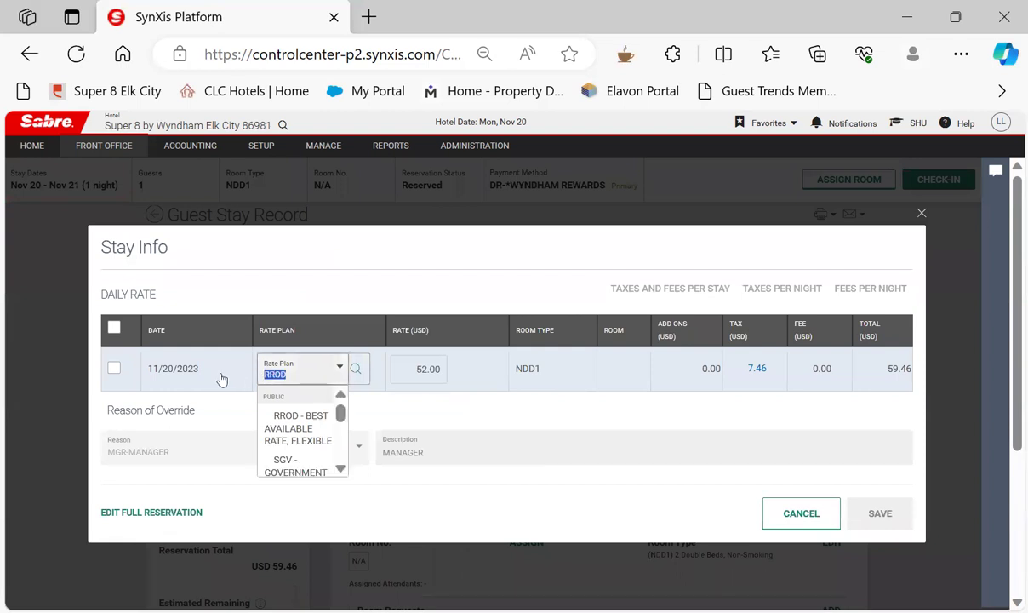
pyautogui.write('CL')
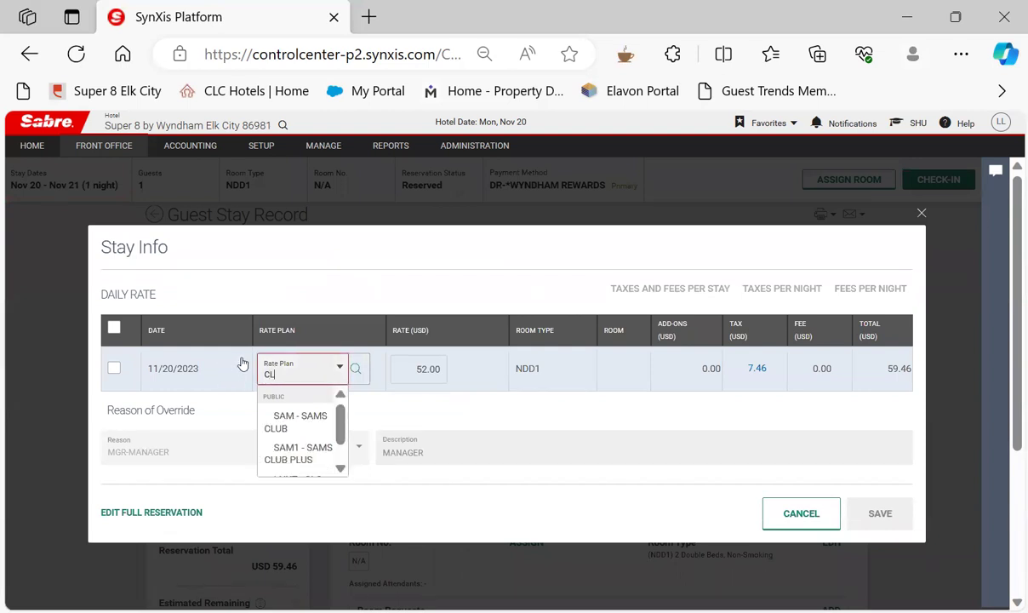
pyautogui.write('O')
pyautogui.click(304, 419)
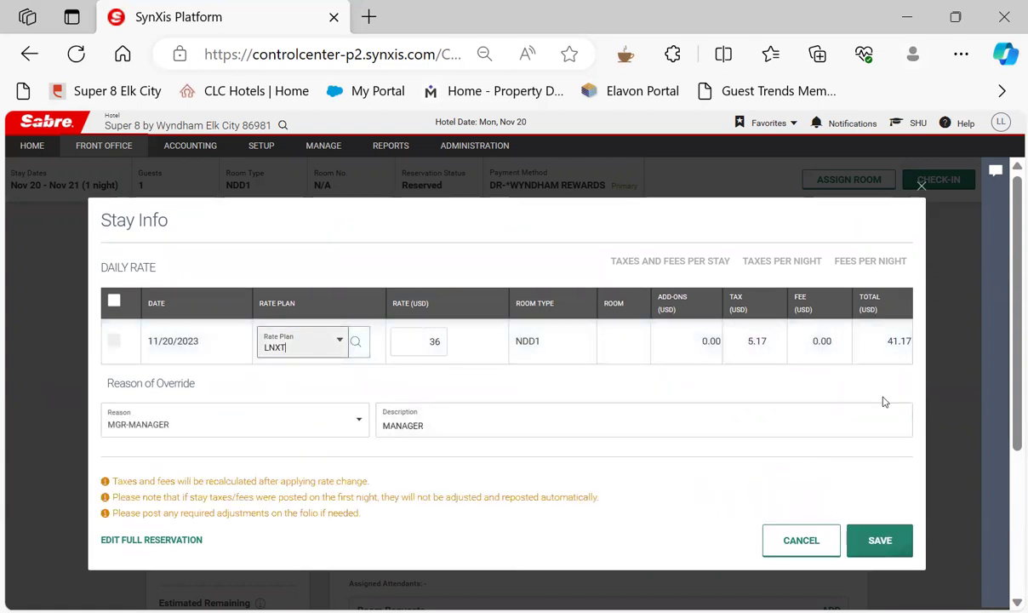
pyautogui.click(882, 546)
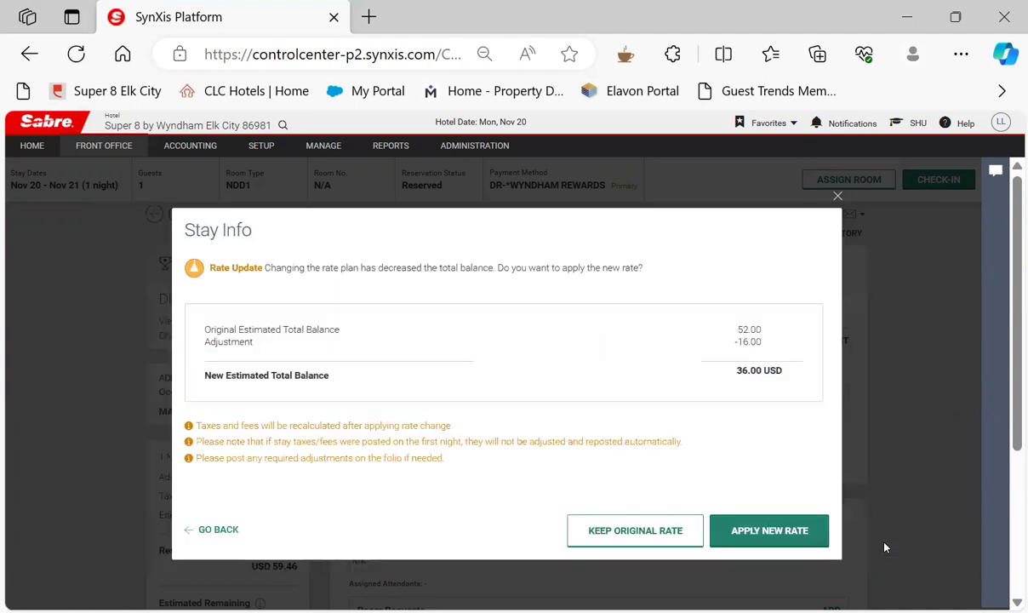
pyautogui.click(747, 532)
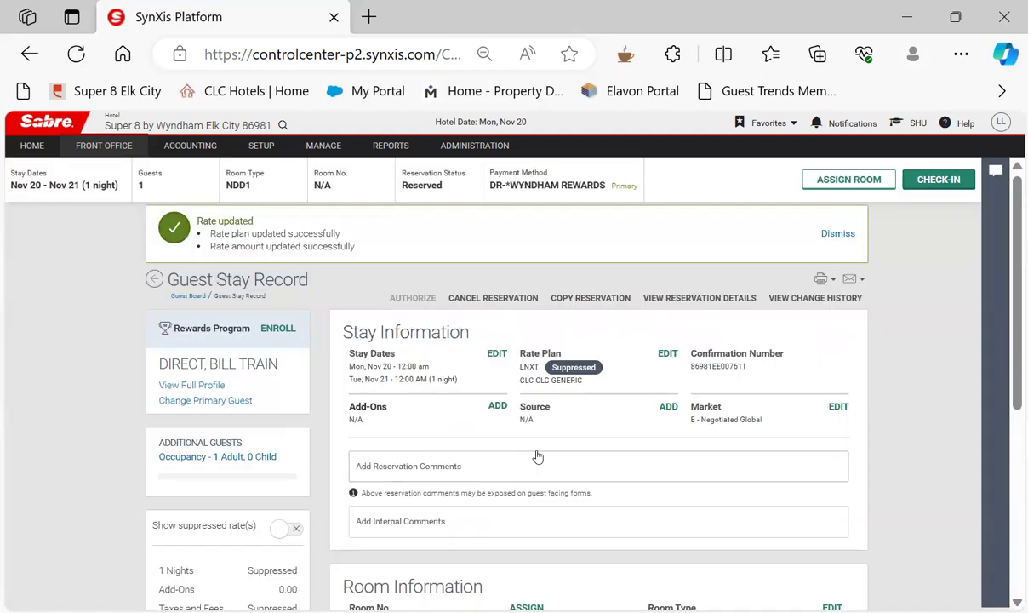
# Add a DR - DIRECT BILL payment method for the *CLC account via the Folio Summary
pyautogui.scroll(-2, 545, 456)
pyautogui.scroll(-2, 550, 456)
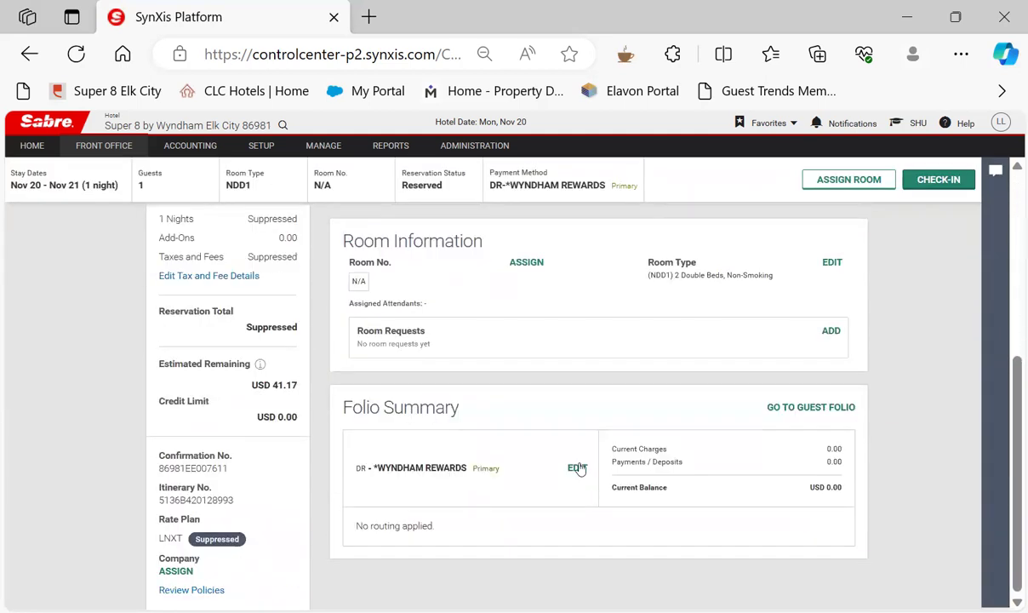
pyautogui.click(579, 470)
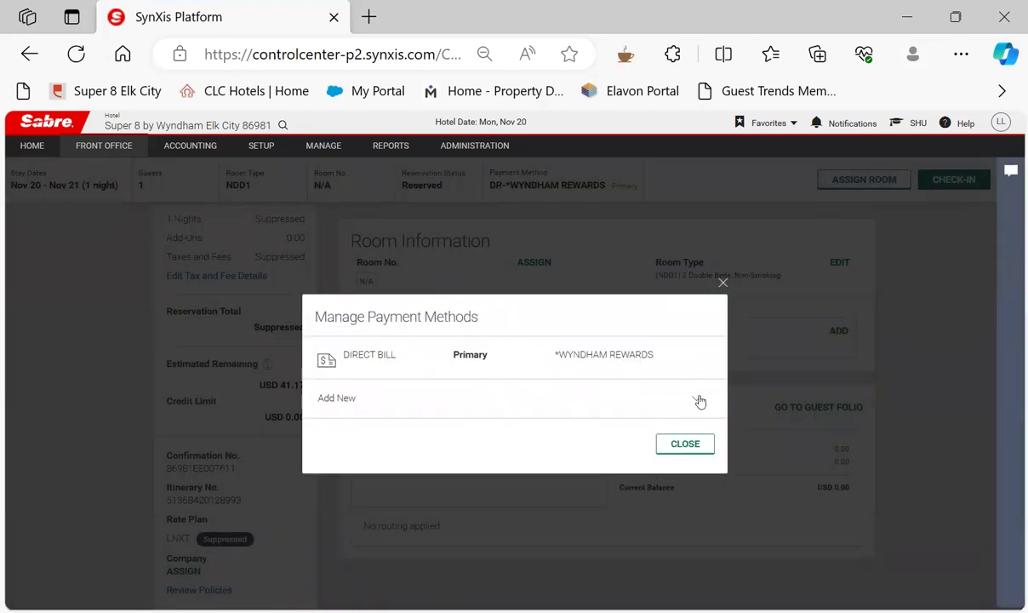
pyautogui.click(699, 400)
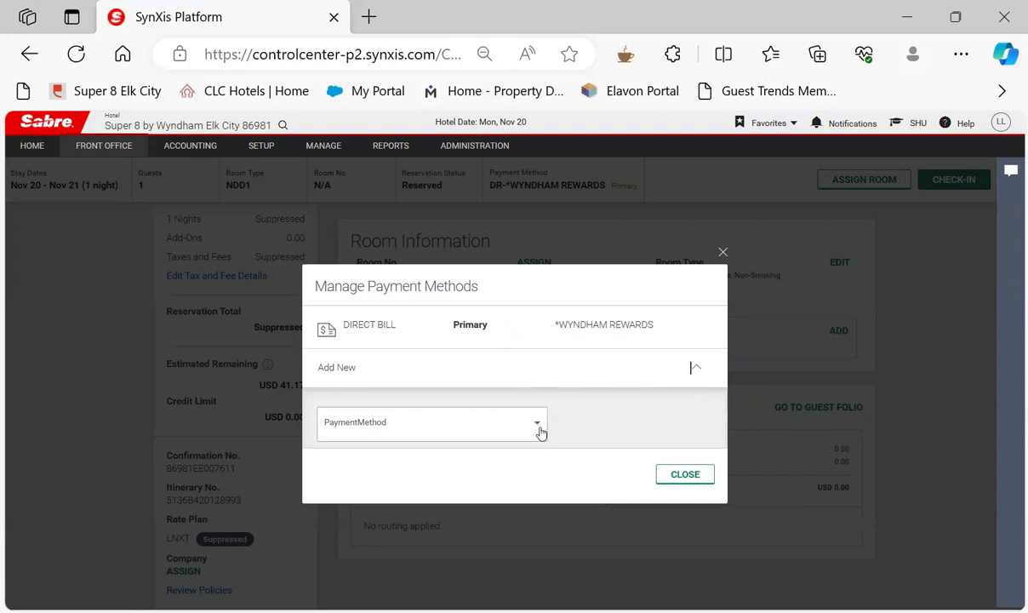
pyautogui.click(539, 432)
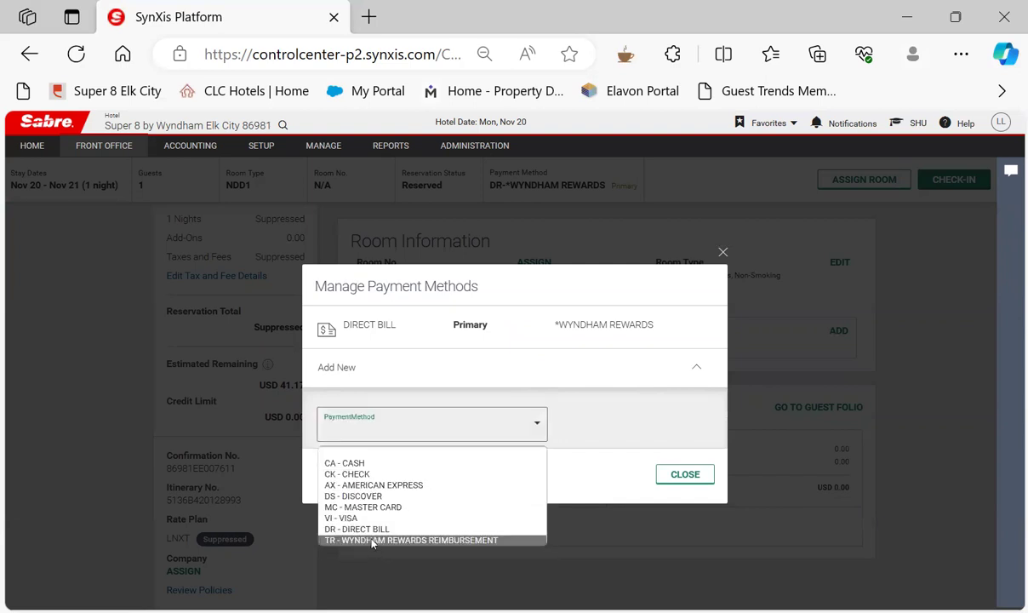
pyautogui.click(383, 530)
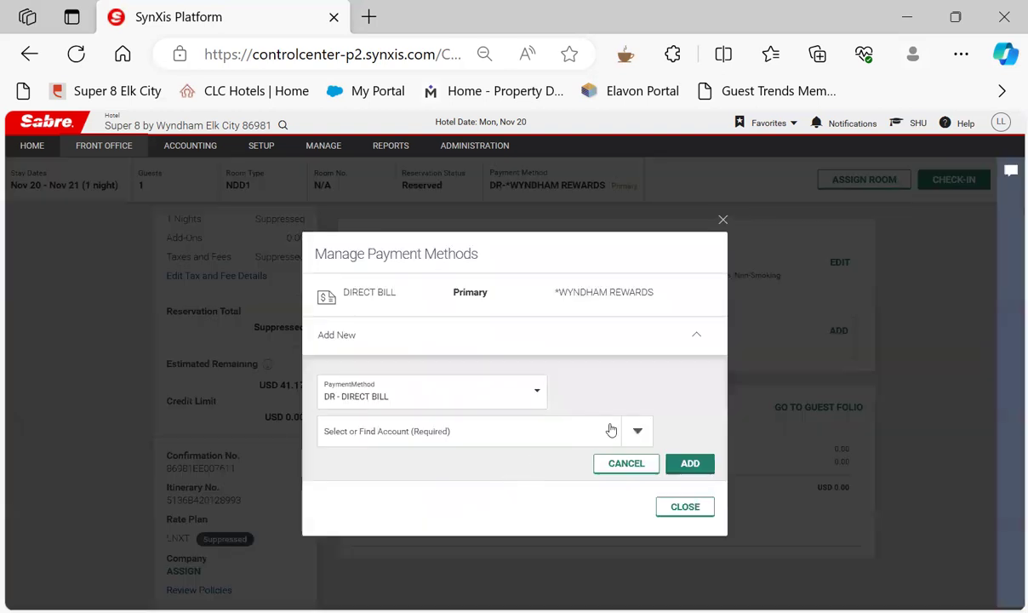
pyautogui.click(538, 441)
pyautogui.write('C')
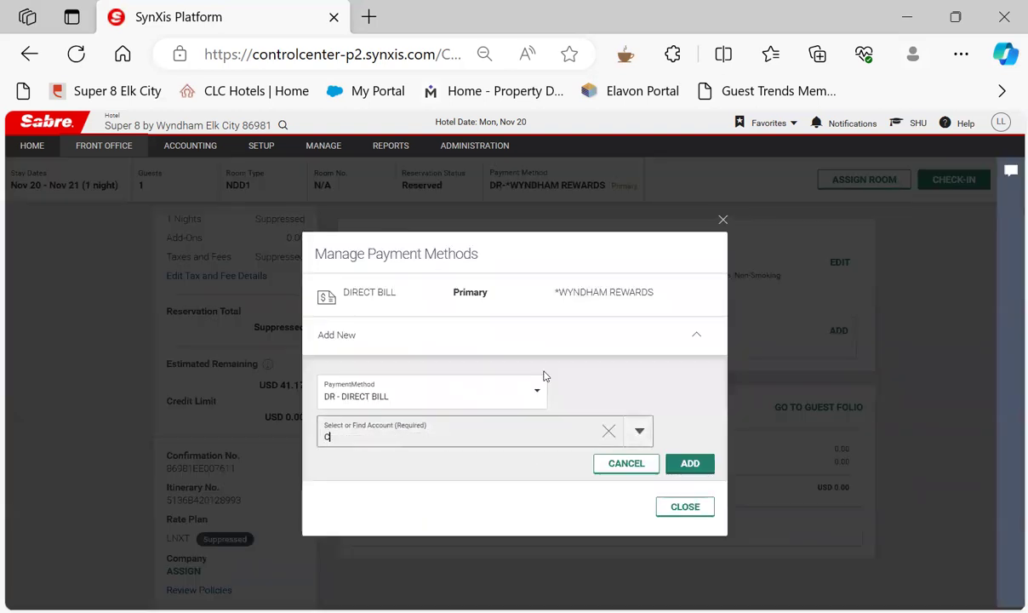
pyautogui.write('LC')
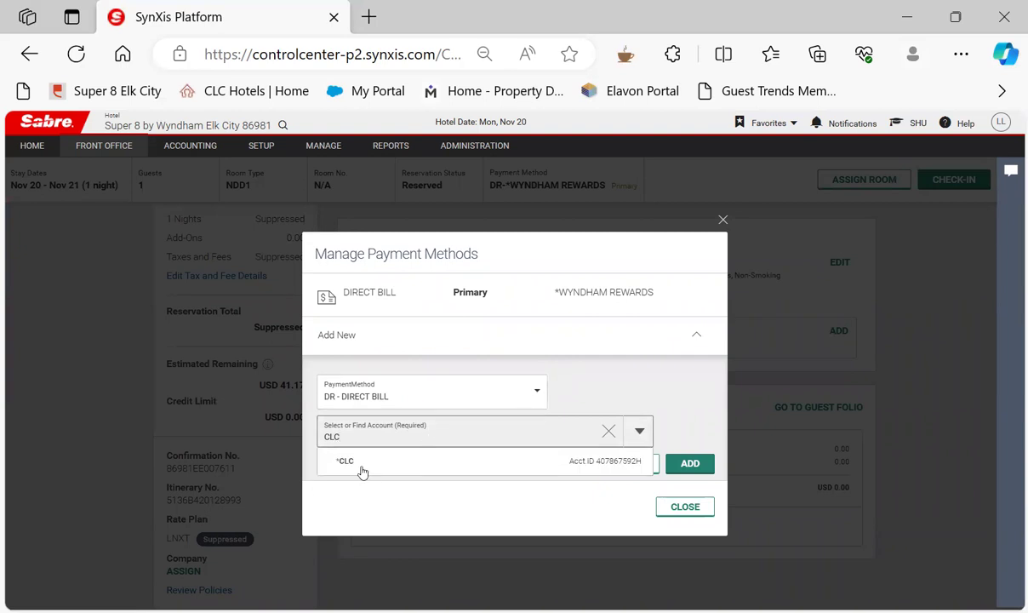
pyautogui.click(374, 465)
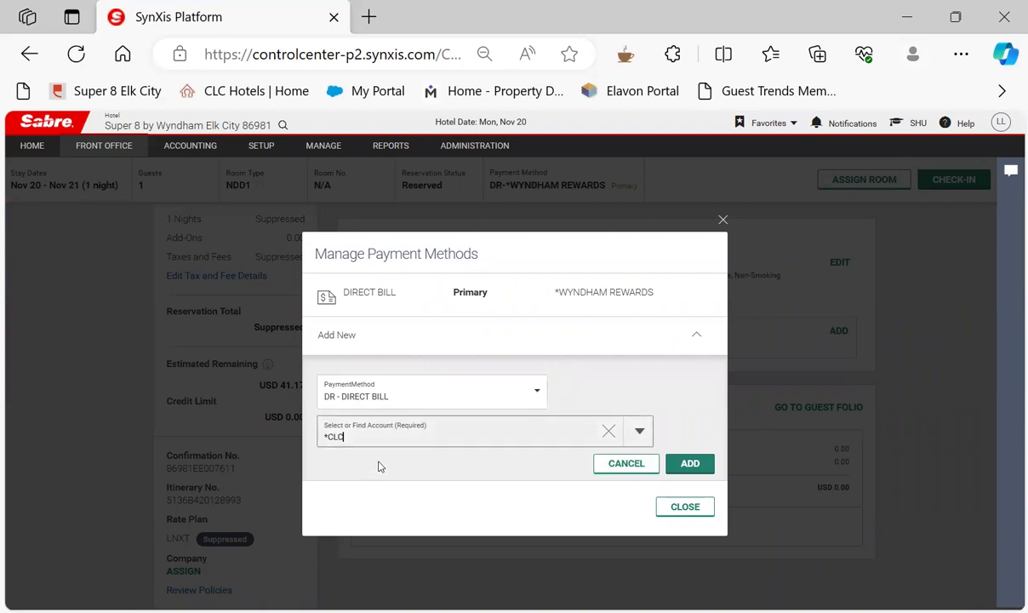
pyautogui.click(692, 465)
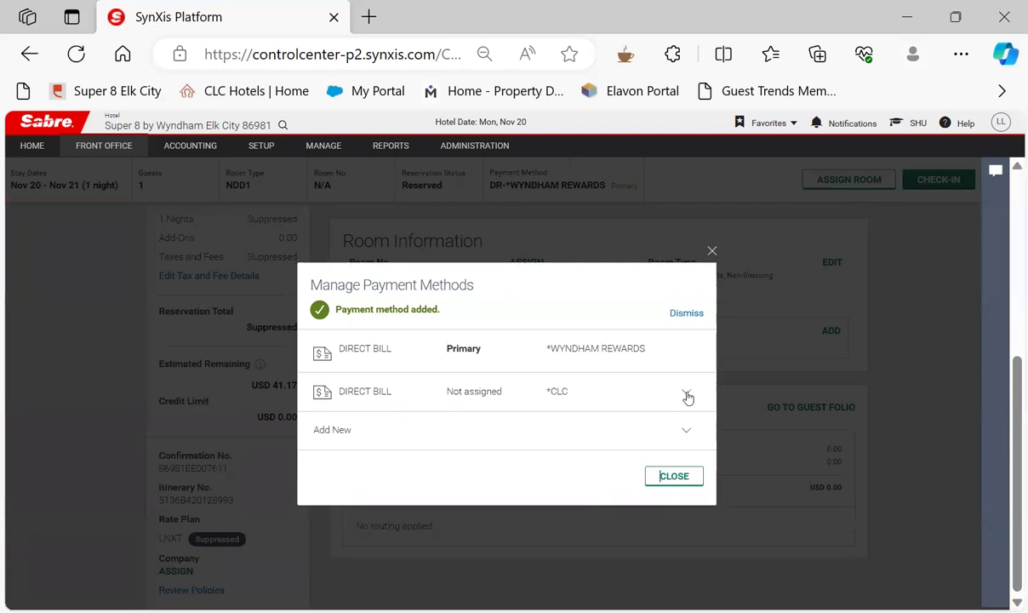
# Assign the *CLC direct bill as Make Primary, then remove the Wyndham Rewards entry
pyautogui.click(686, 395)
pyautogui.click(531, 408)
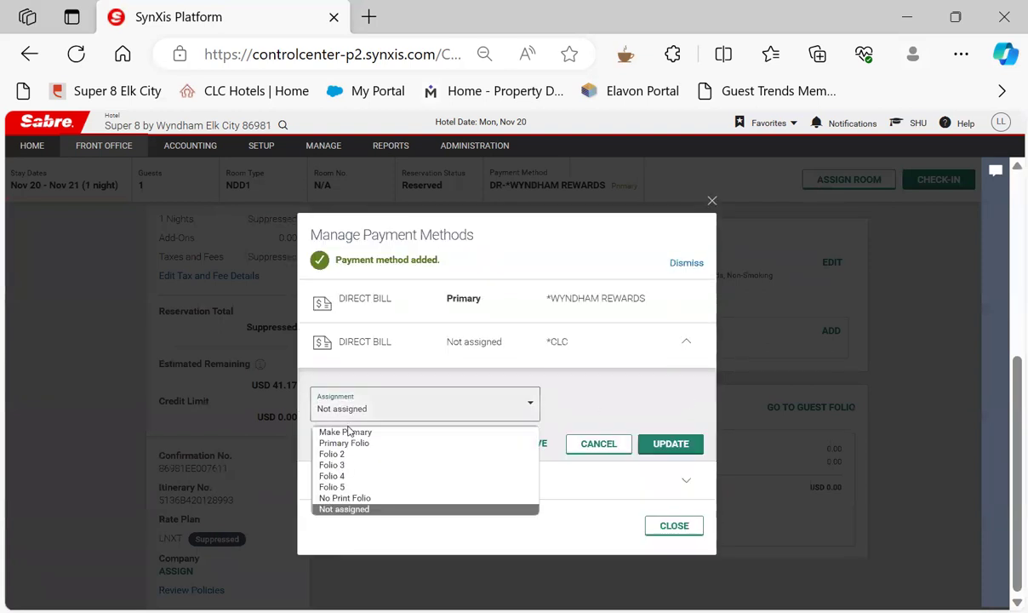
pyautogui.click(344, 432)
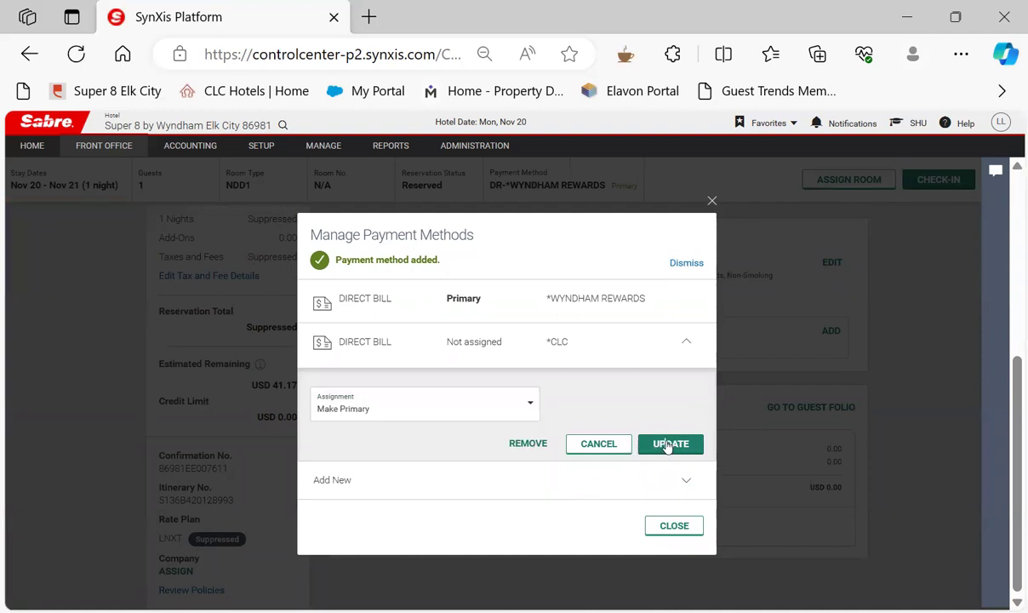
pyautogui.click(669, 445)
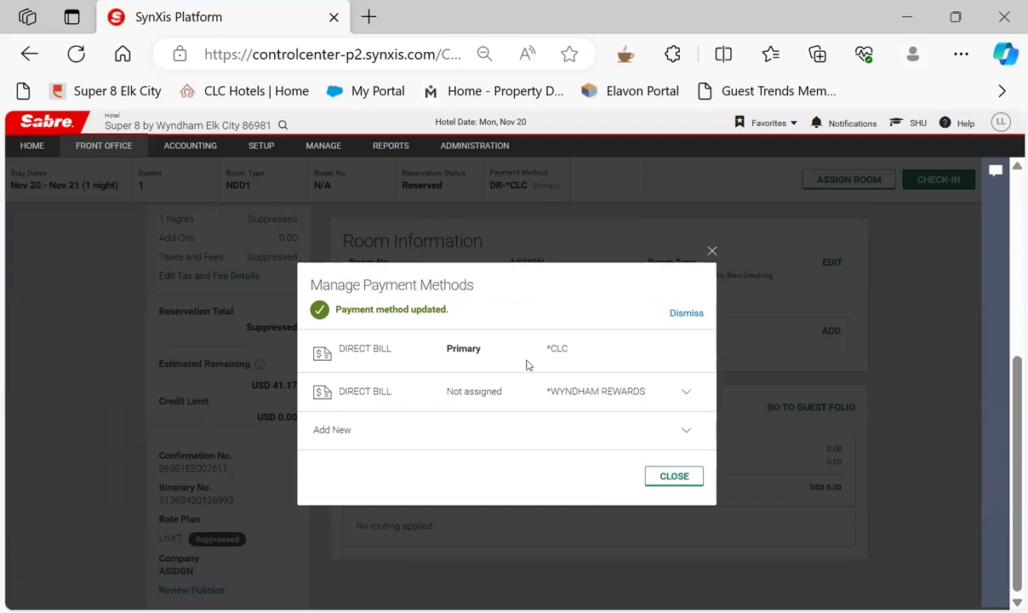
pyautogui.click(684, 393)
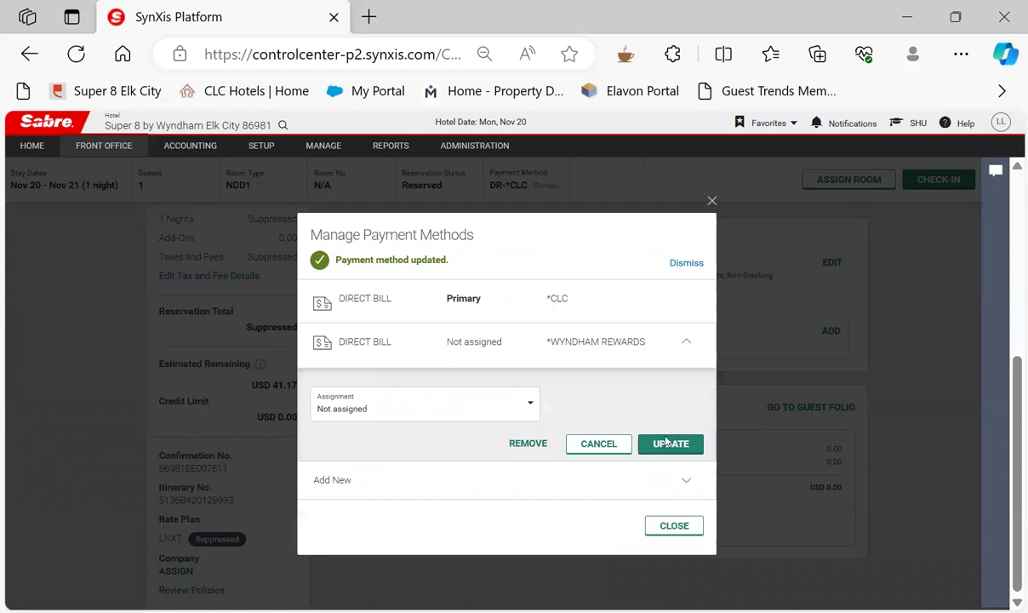
pyautogui.click(522, 446)
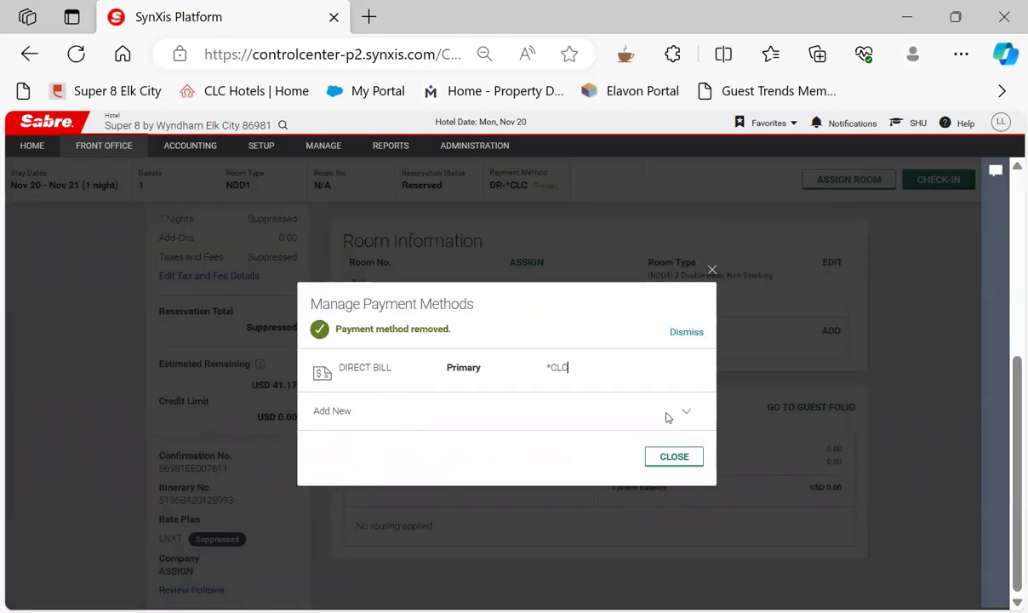
# Turn on Show suppressed rate(s) to reveal the 36.00 charge and 5.17 taxes
pyautogui.click(671, 455)
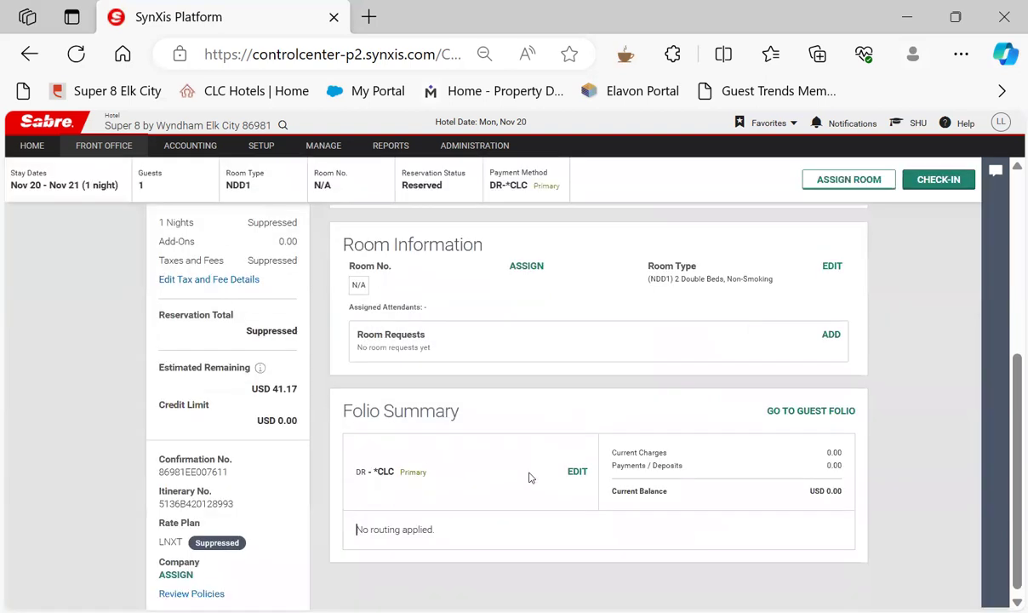
pyautogui.scroll(3, 545, 486)
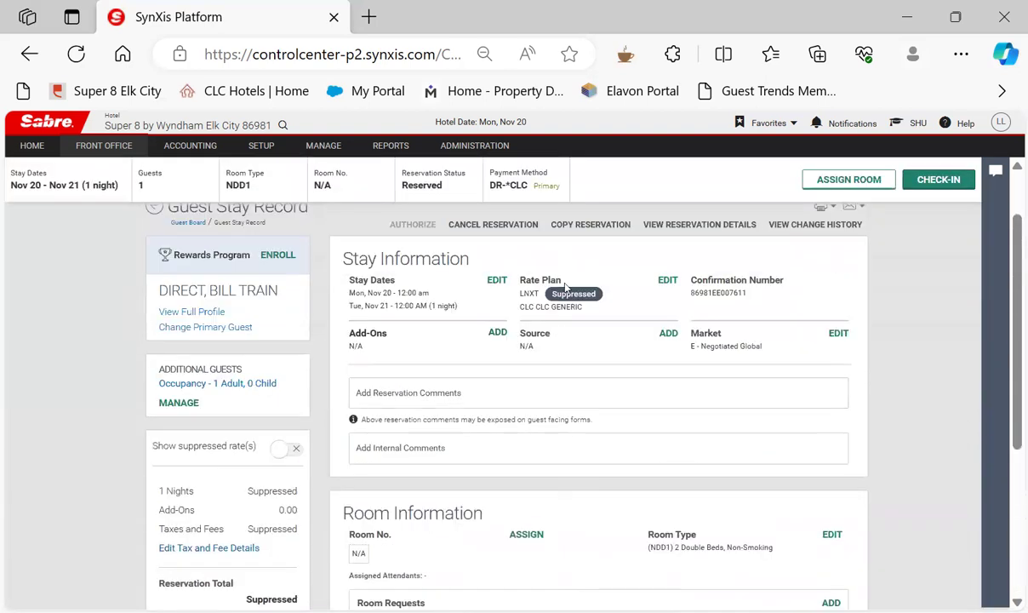
pyautogui.scroll(-3, 186, 435)
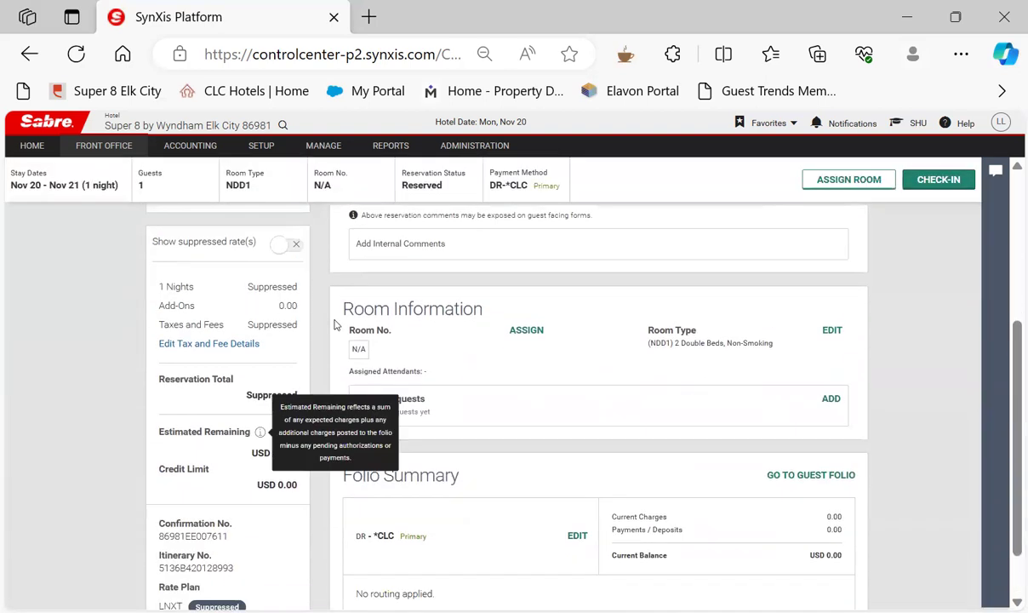
pyautogui.click(286, 243)
pyautogui.scroll(3, 485, 318)
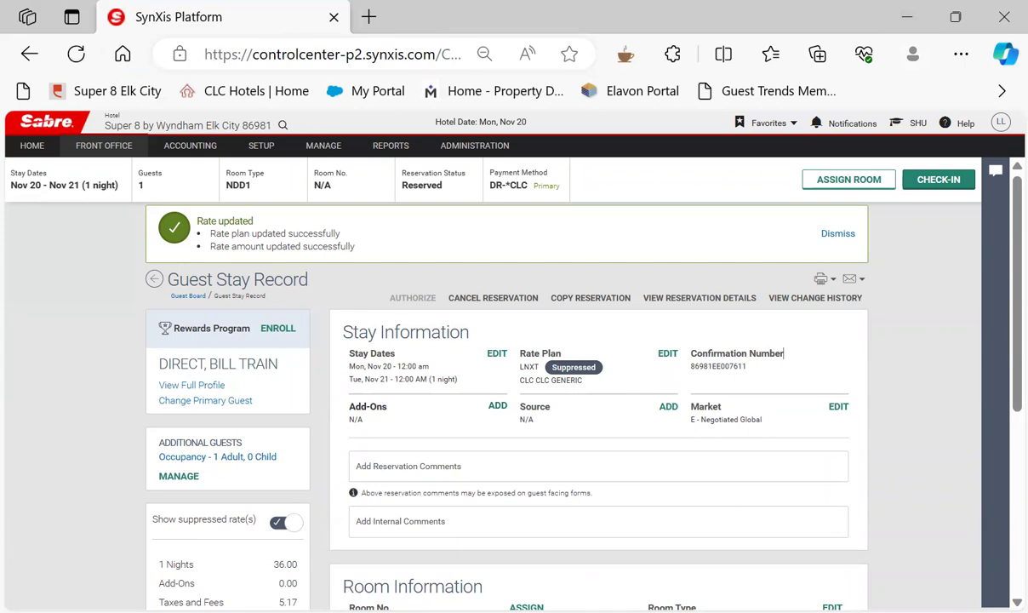
pyautogui.hotkey('alt', 'Tab')
# Sign in to CLC Lodging and check the empty Arrivals and Departures lists
pyautogui.click(175, 429)
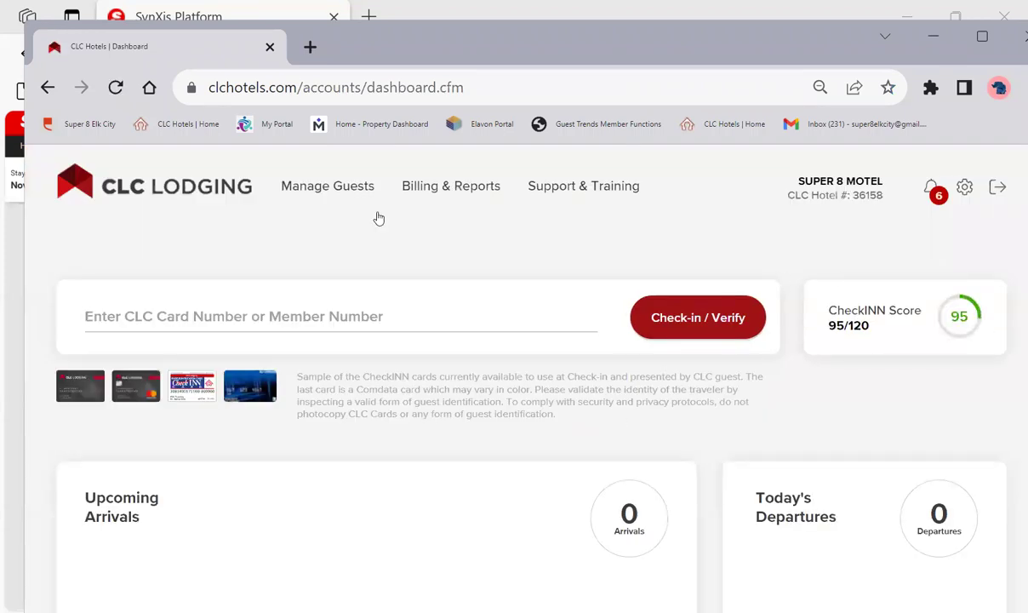
pyautogui.scroll(-3, 305, 320)
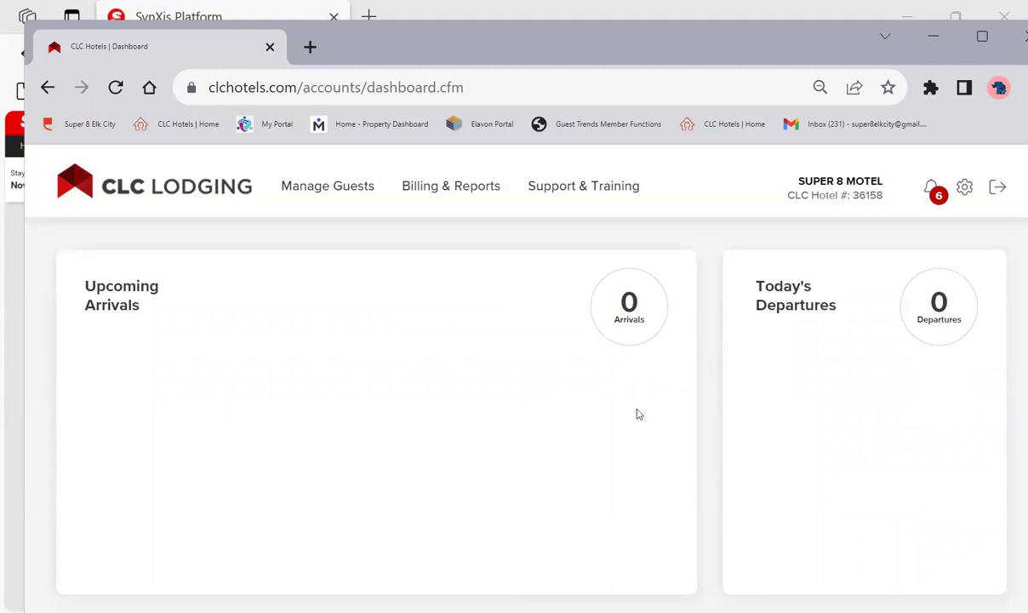
pyautogui.scroll(3, 530, 430)
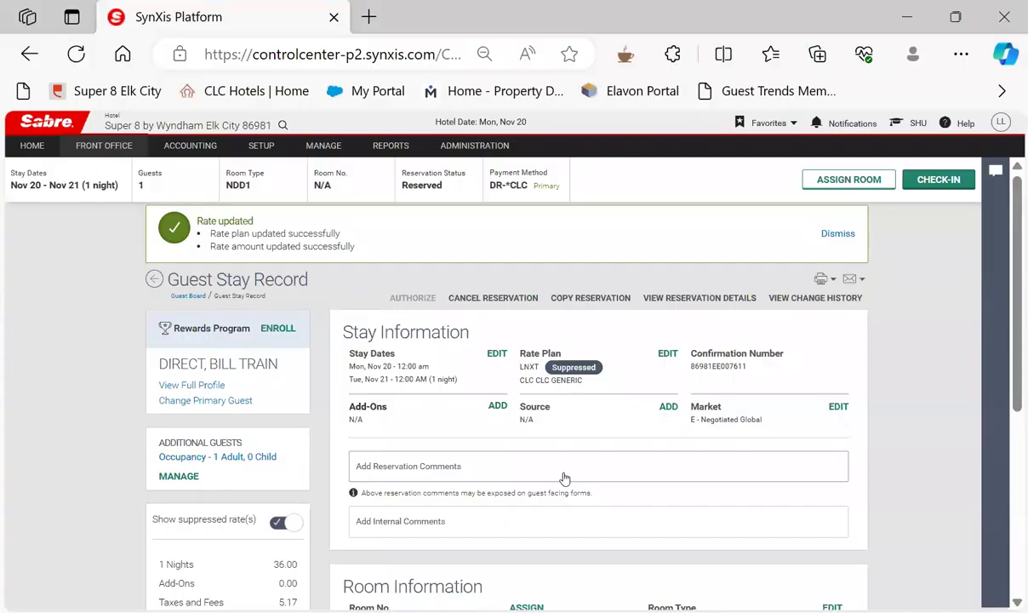
# Scroll the Guest Stay Record and go to the guest folio billed to DR - *CLC
pyautogui.scroll(-4, 562, 478)
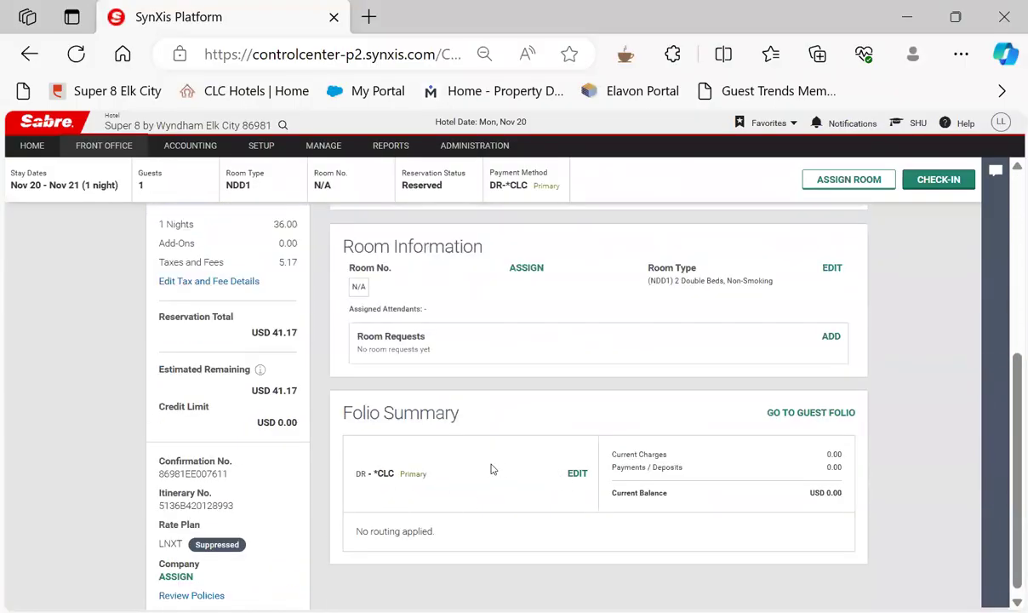
pyautogui.scroll(3, 538, 524)
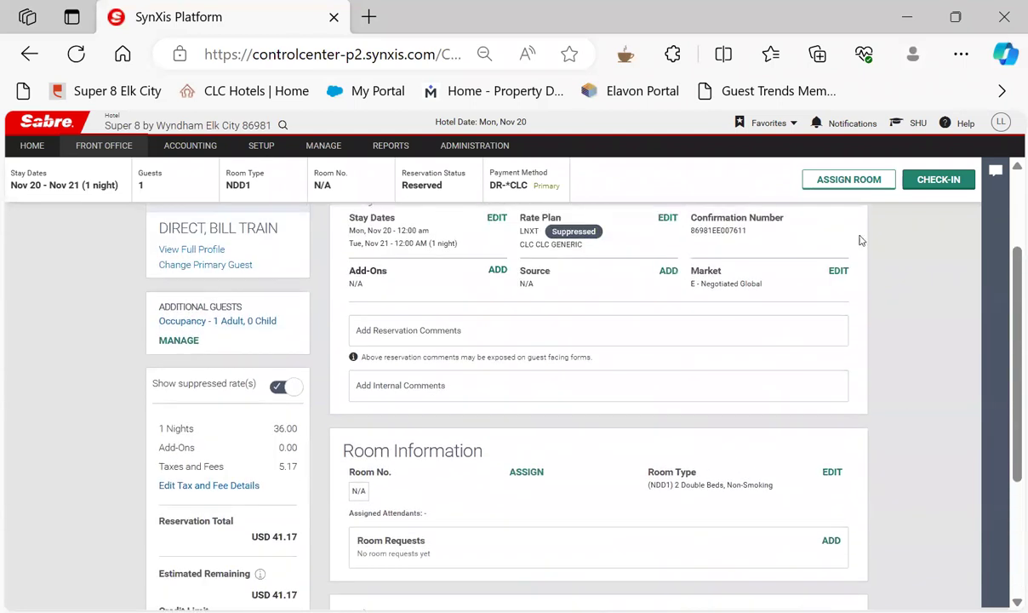
pyautogui.scroll(-2, 879, 489)
pyautogui.scroll(-1, 880, 489)
pyautogui.click(805, 434)
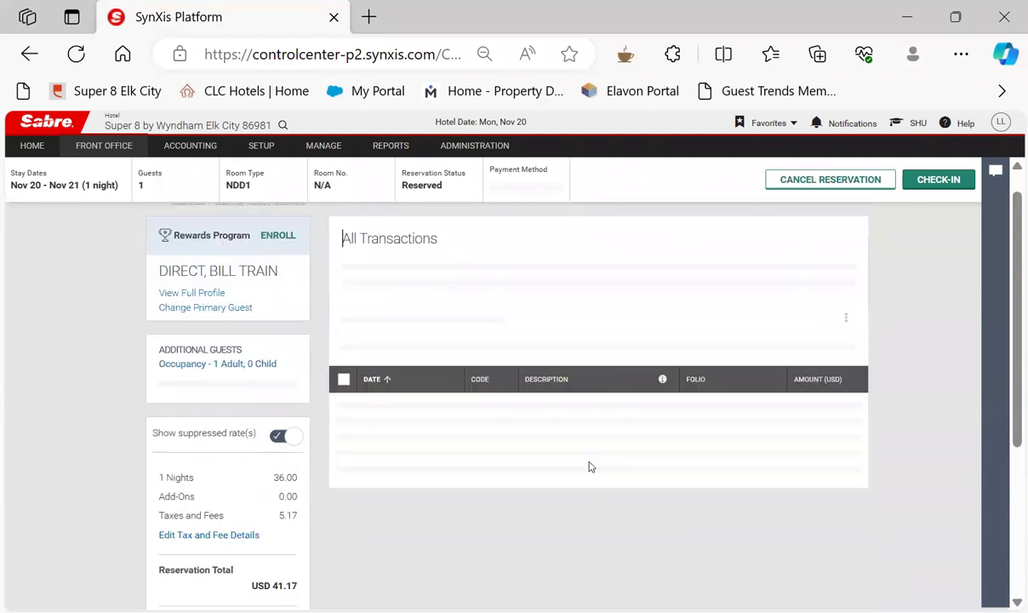